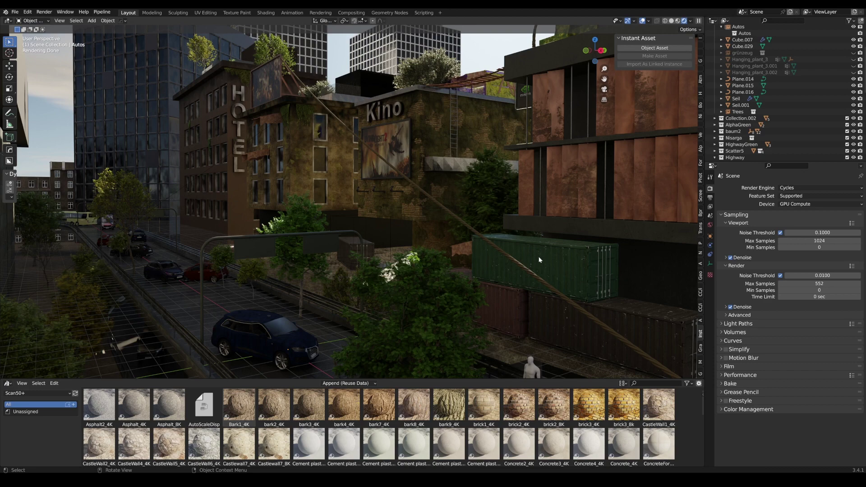
# Select the green shipping container in front of the building and switch the asset browser to the tut2 library
pyautogui.click(478, 289)
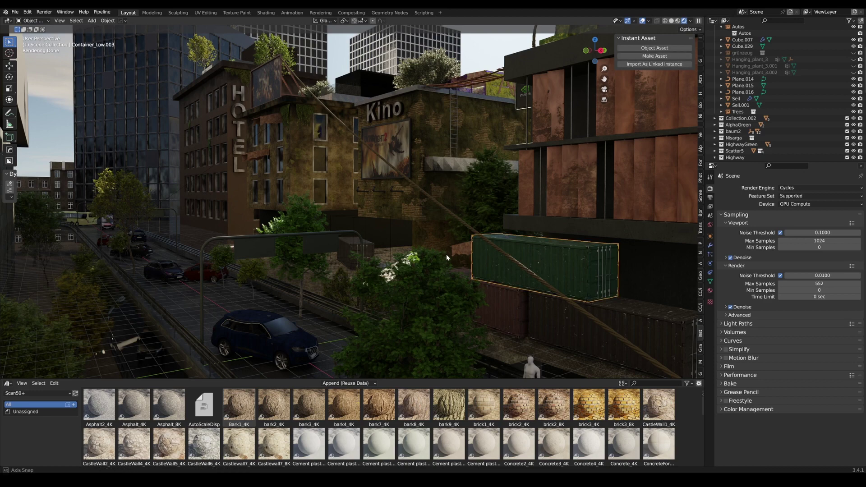
pyautogui.scroll(5, 471, 271)
pyautogui.moveTo(468, 262); pyautogui.dragTo(329, 236, button='middle')
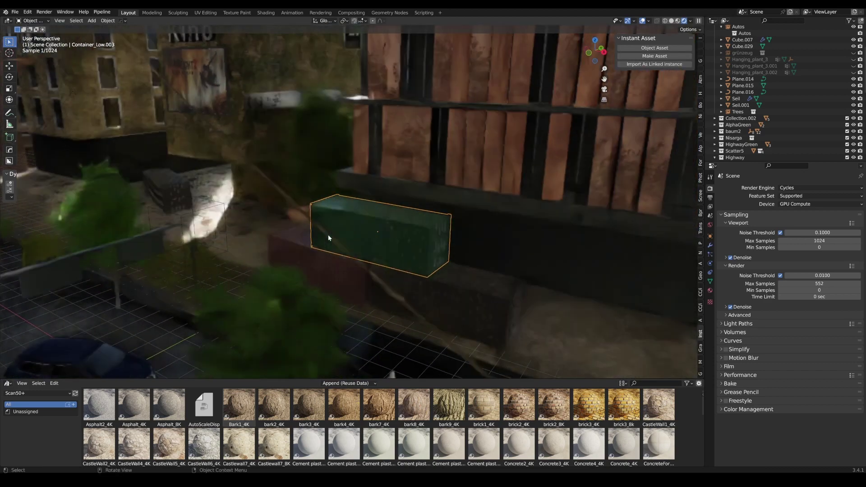
pyautogui.scroll(2, 330, 236)
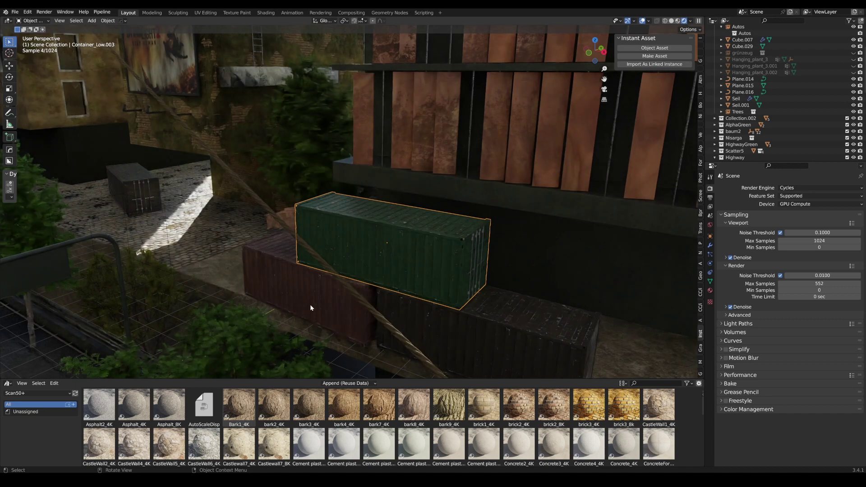
pyautogui.click(38, 392)
pyautogui.click(75, 267)
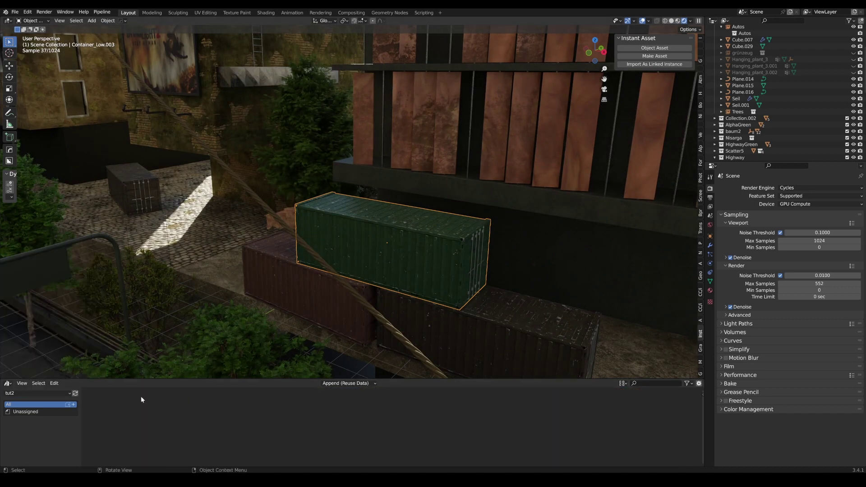
# Save the selected container as an object asset named Container in the AssetBrowser\tut2 folder and refresh the asset library
pyautogui.click(654, 48)
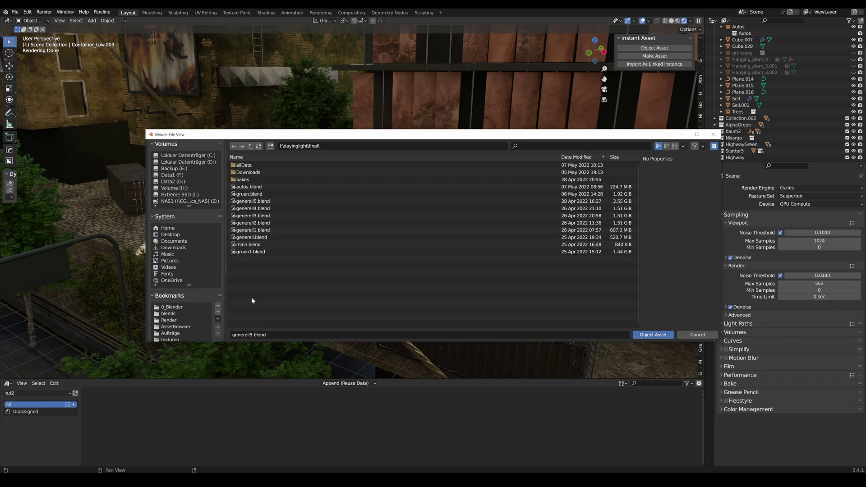
pyautogui.scroll(-3, 189, 261)
pyautogui.click(196, 273)
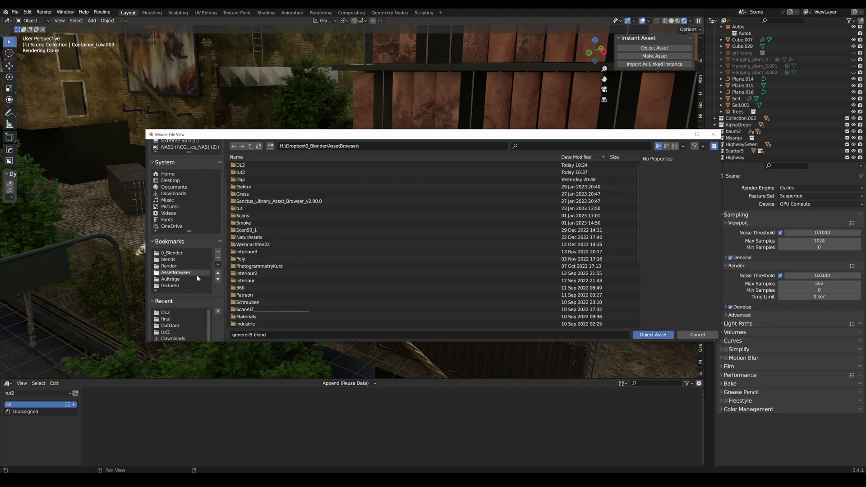
pyautogui.click(252, 172)
pyautogui.click(253, 335)
pyautogui.write('Con')
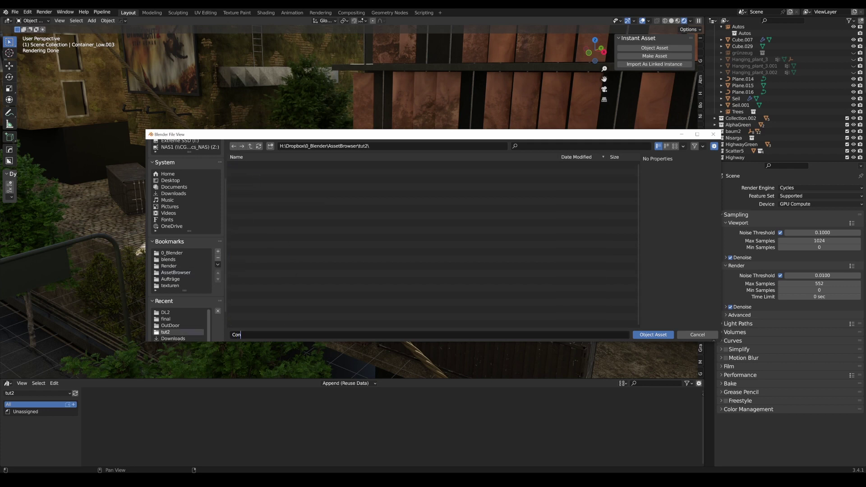
pyautogui.write('tainer')
pyautogui.press('Return')
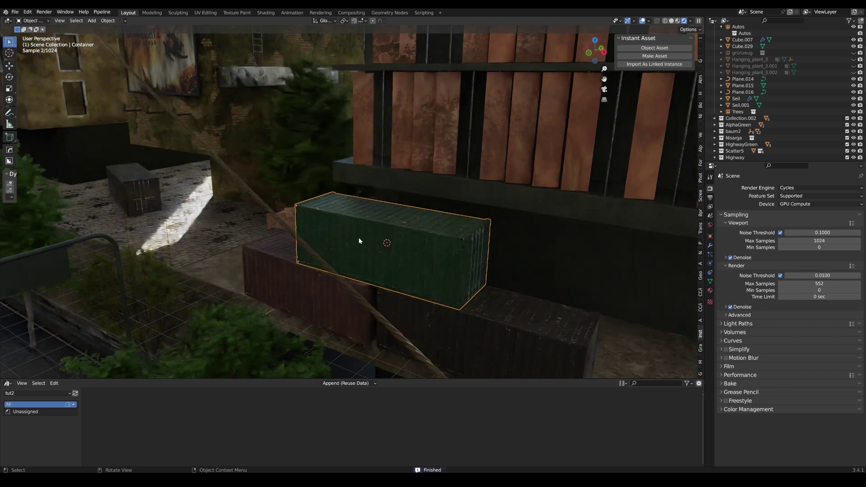
pyautogui.click(75, 393)
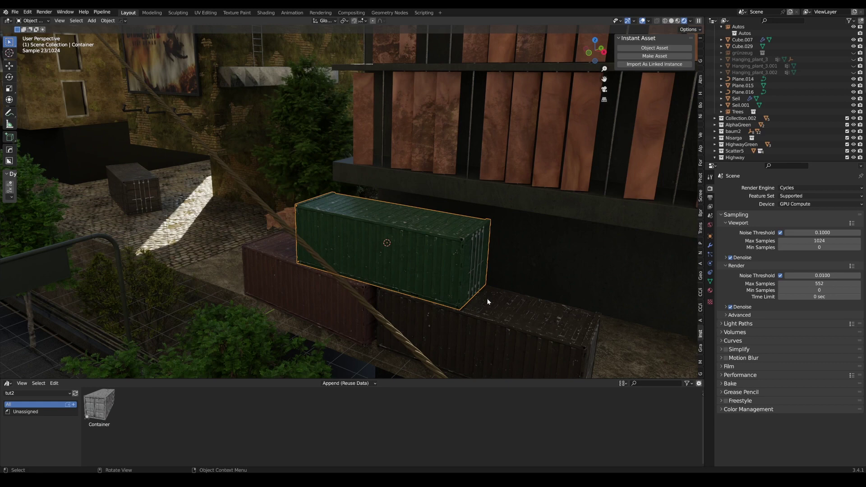
# Select the ropes and all the wooden planks of the hanging bridge beside the Kino roof
pyautogui.scroll(-5, 455, 293)
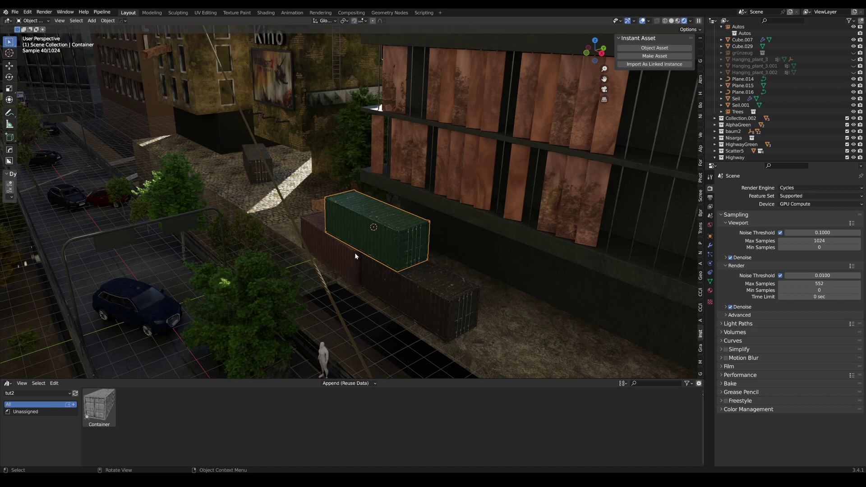
pyautogui.moveTo(371, 276); pyautogui.dragTo(370, 263, button='middle')
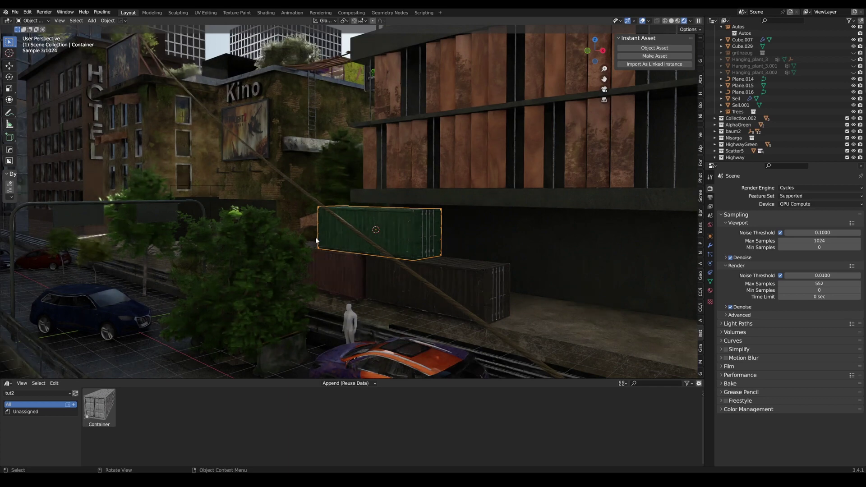
pyautogui.press('KP_Decimal')
pyautogui.scroll(-6, 350, 222)
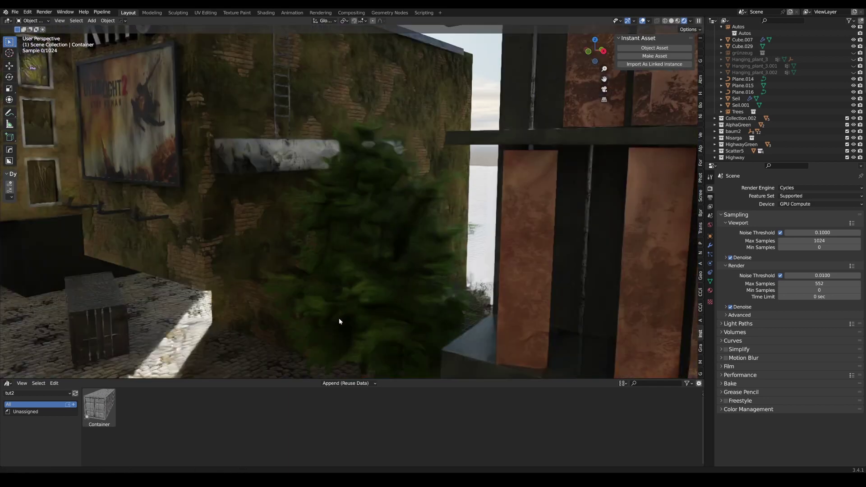
pyautogui.scroll(-6, 380, 286)
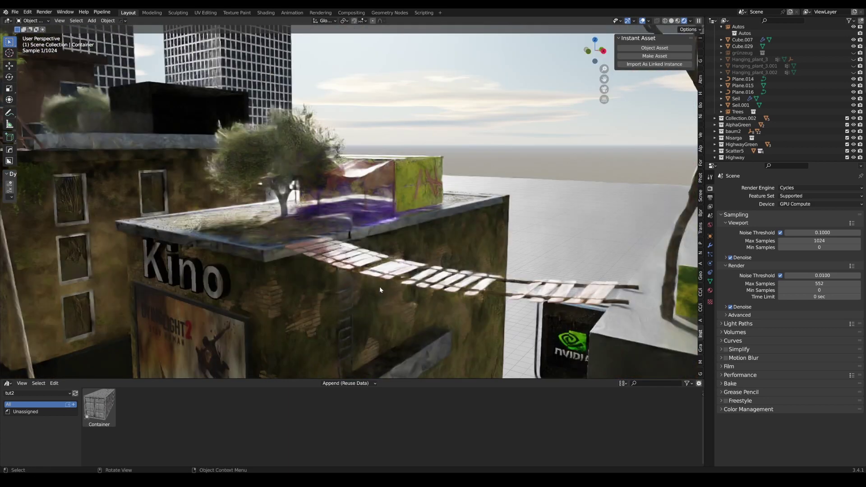
pyautogui.moveTo(380, 286); pyautogui.dragTo(489, 287, button='middle')
pyautogui.click(489, 287)
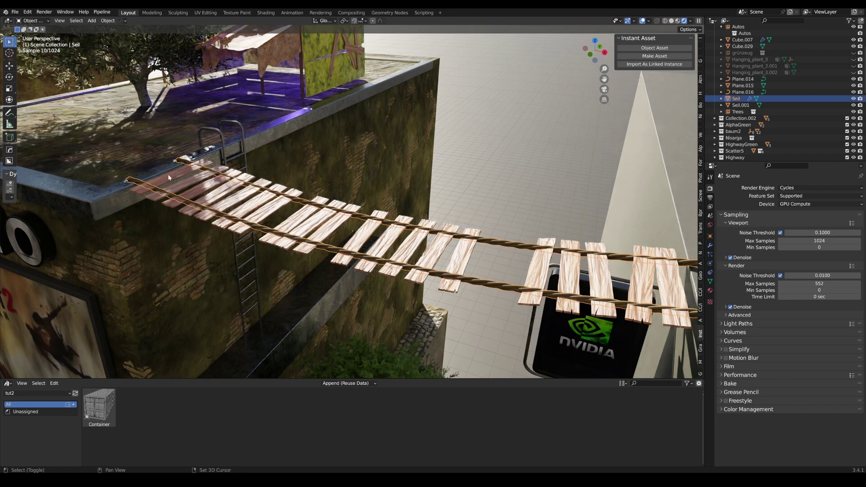
pyautogui.keyDown('shift'); pyautogui.click(183, 183); pyautogui.keyUp('shift')
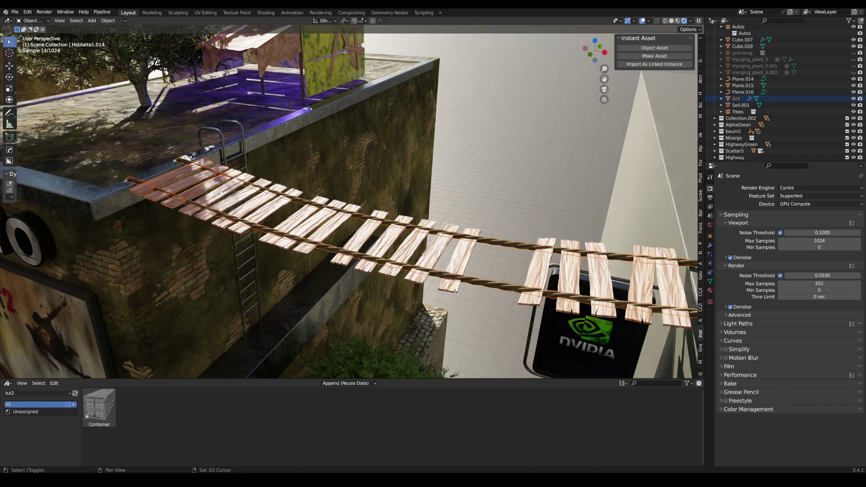
pyautogui.keyDown('shift'); pyautogui.click(240, 199); pyautogui.keyUp('shift')
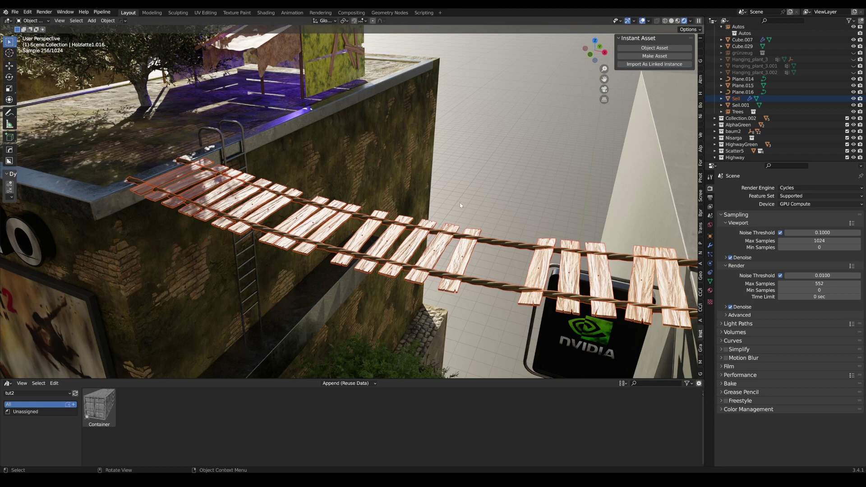
# Make the selected bridge parts into one asset named Haengebruecke in the tut2 folder and refresh the asset library
pyautogui.click(646, 57)
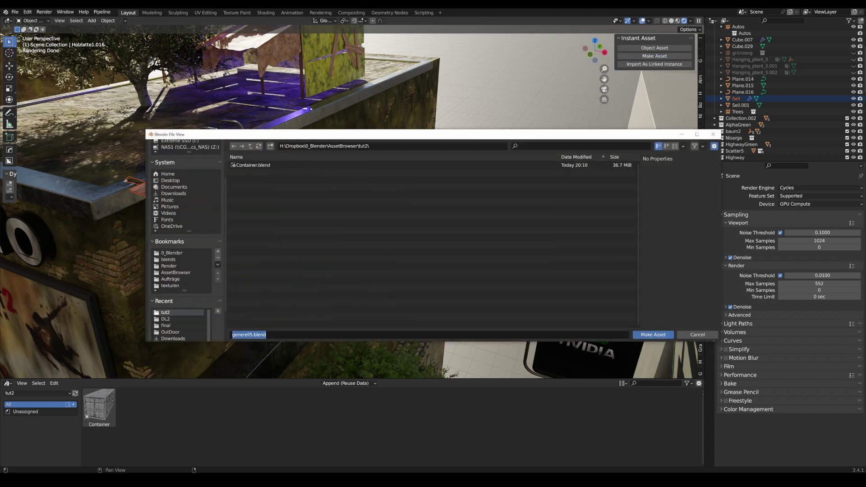
pyautogui.write('Haengebruecke')
pyautogui.press('Return')
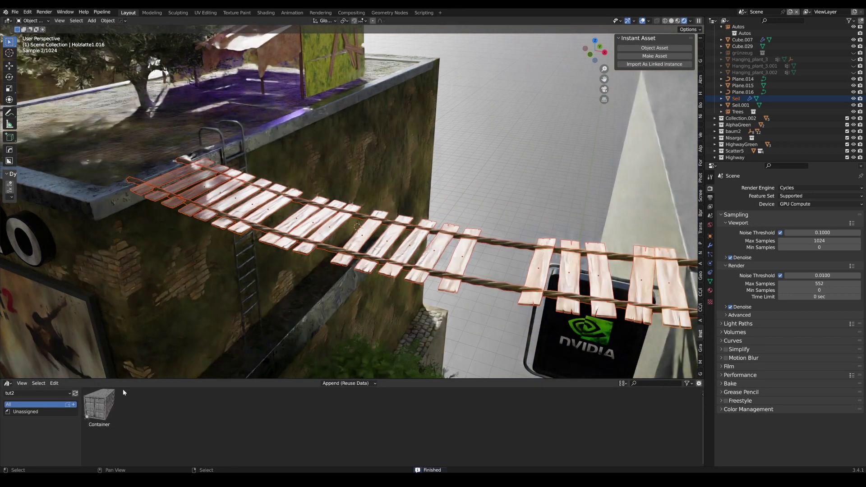
pyautogui.click(76, 393)
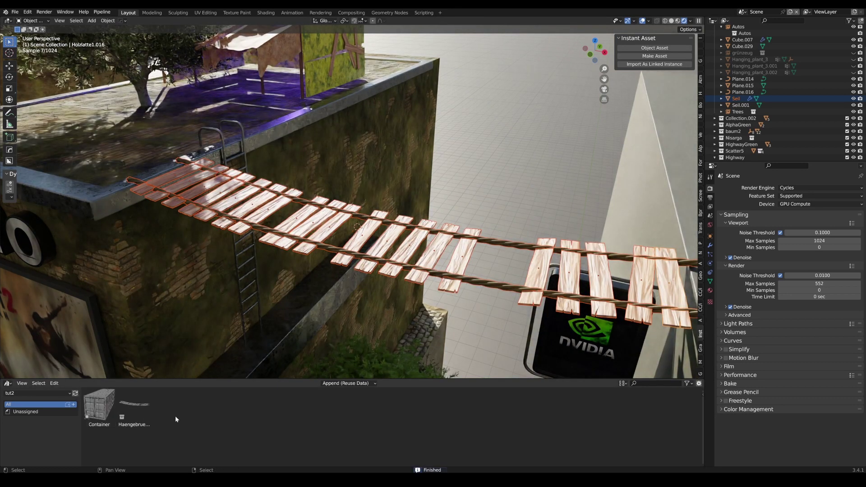
pyautogui.moveTo(313, 226); pyautogui.dragTo(264, 220, button='middle')
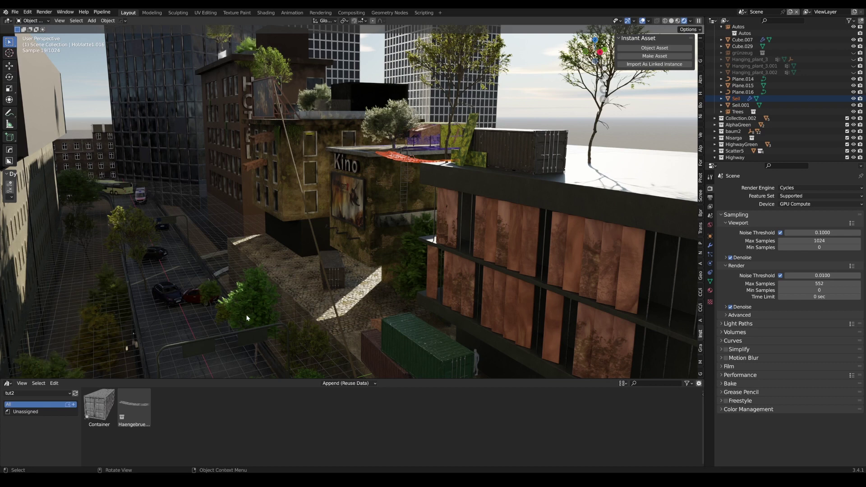
pyautogui.click(256, 307)
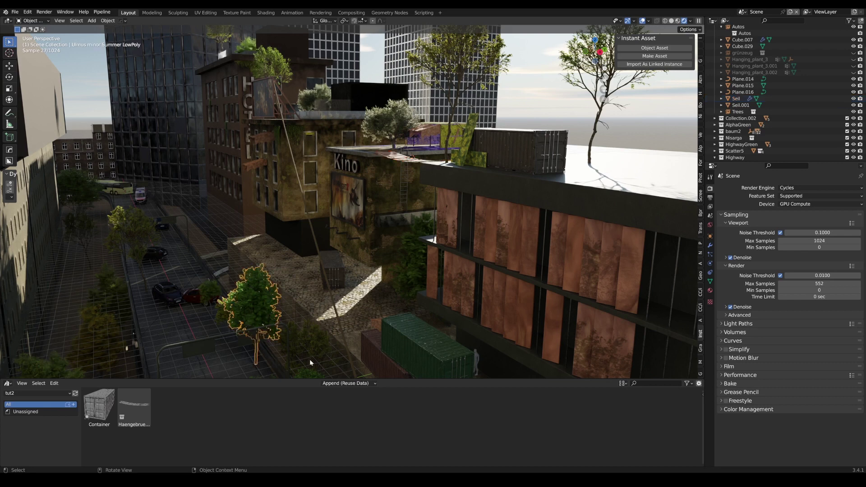
pyautogui.keyDown('shift'); pyautogui.click(297, 343); pyautogui.keyUp('shift')
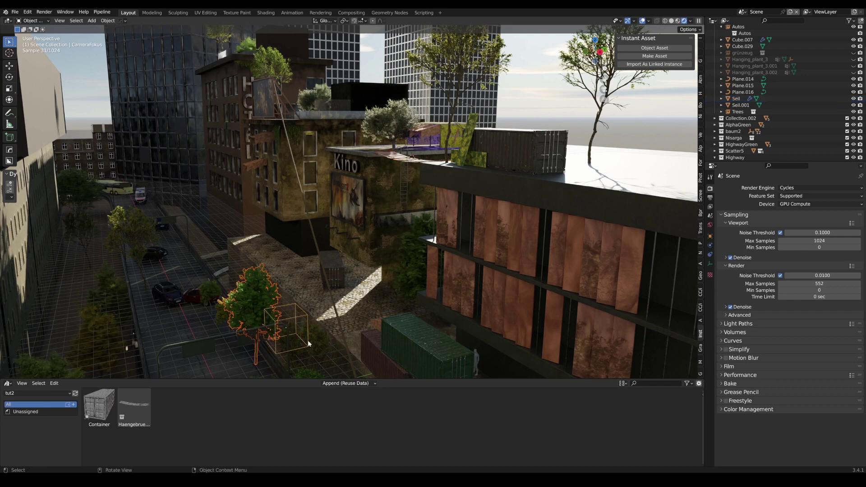
pyautogui.hotkey('ctrl', 'z')
pyautogui.hotkey('ctrl', 'z')
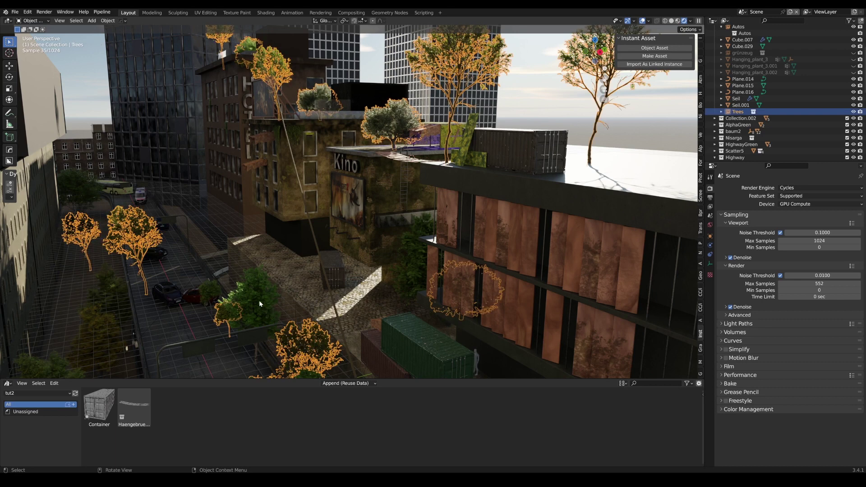
# Select the rooftop container together with the three stacked containers beside the street, including the green one
pyautogui.scroll(-2, 257, 299)
pyautogui.hotkey('ctrl', 'z')
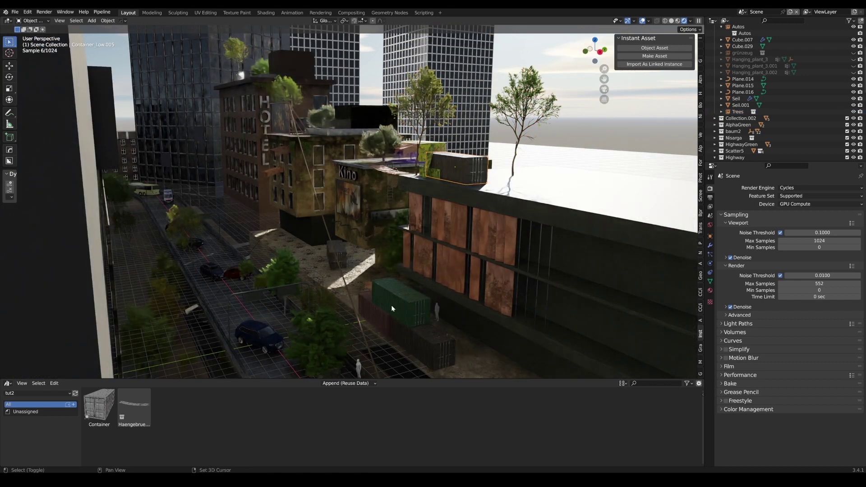
pyautogui.keyDown('shift'); pyautogui.click(391, 304); pyautogui.keyUp('shift')
pyautogui.keyDown('shift'); pyautogui.click(370, 313); pyautogui.keyUp('shift')
pyautogui.keyDown('shift'); pyautogui.click(412, 341); pyautogui.keyUp('shift')
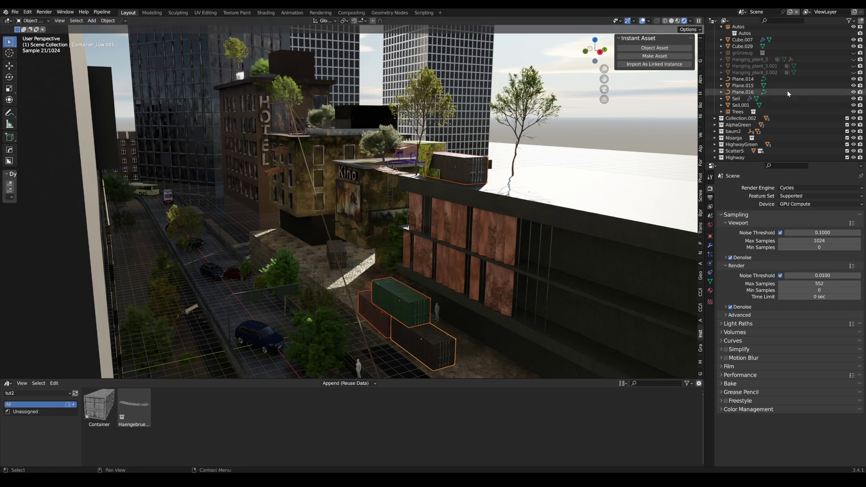
pyautogui.scroll(-5, 786, 90)
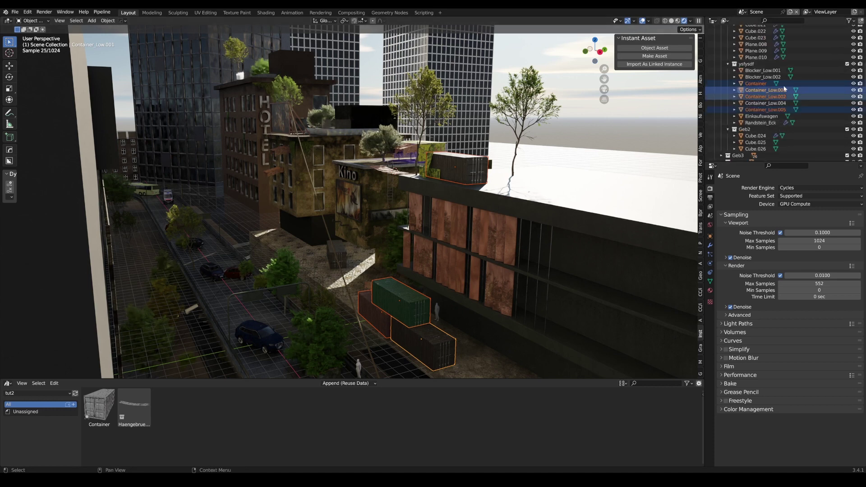
# Save the four selected containers to the tut2 folder as Container2 and import them back as a linked instance
pyautogui.click(659, 65)
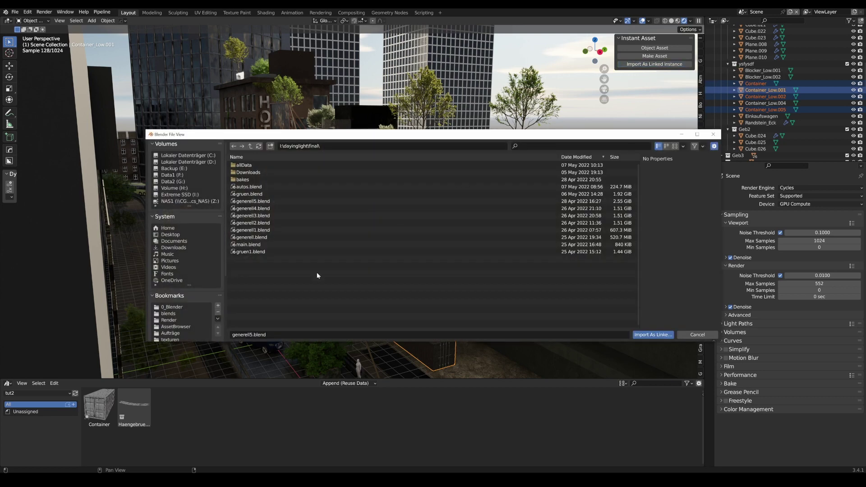
pyautogui.scroll(-5, 224, 310)
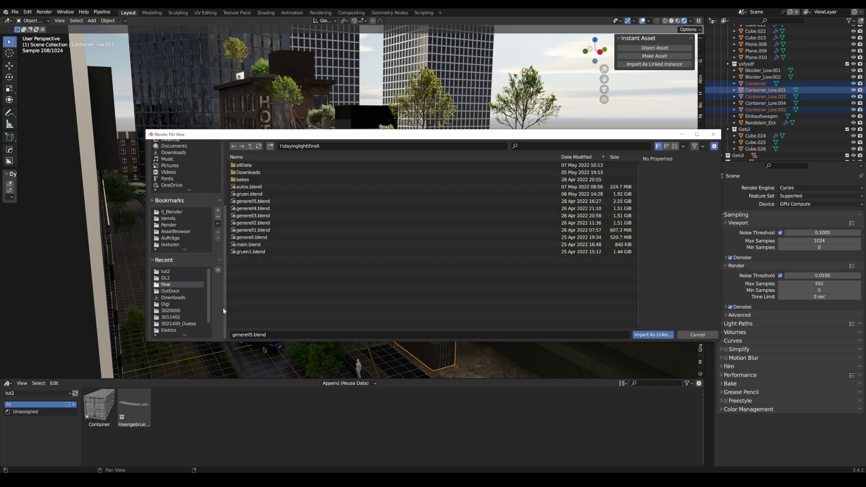
pyautogui.click(165, 271)
pyautogui.click(248, 335)
pyautogui.write('Cont')
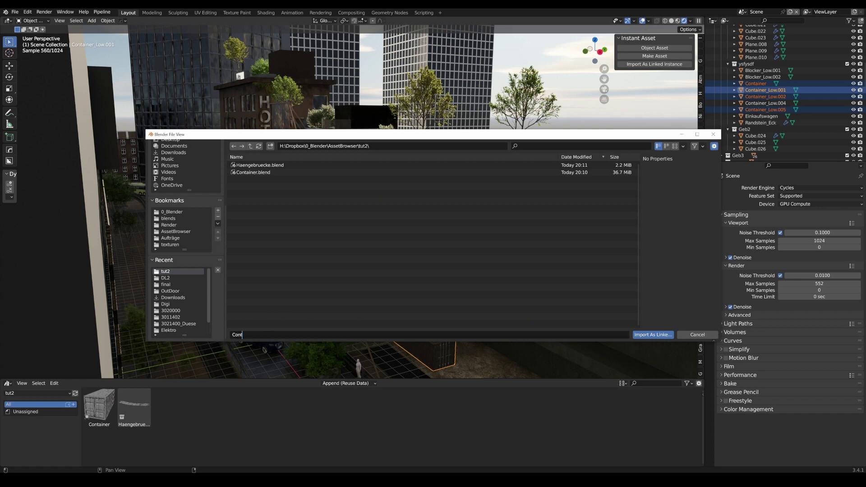
pyautogui.write('ainer')
pyautogui.press('Return')
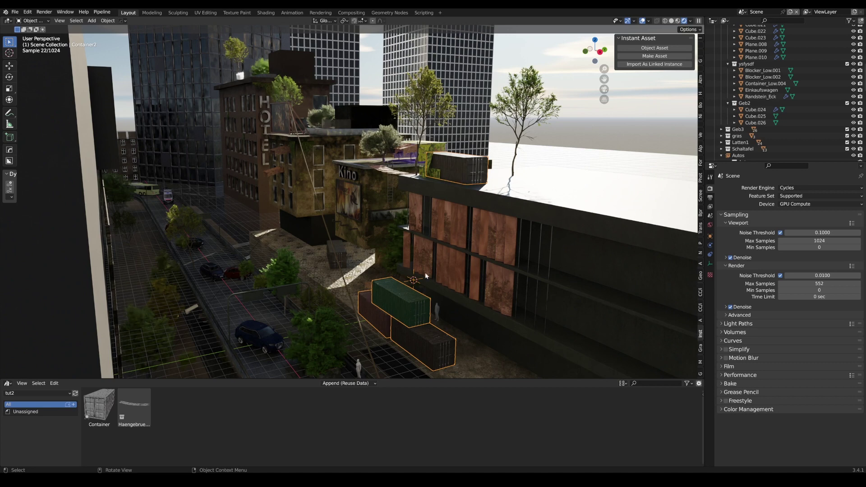
# Reveal the linked collection of the Container2 instance in the outliner and refresh the tut2 asset library
pyautogui.click(373, 214)
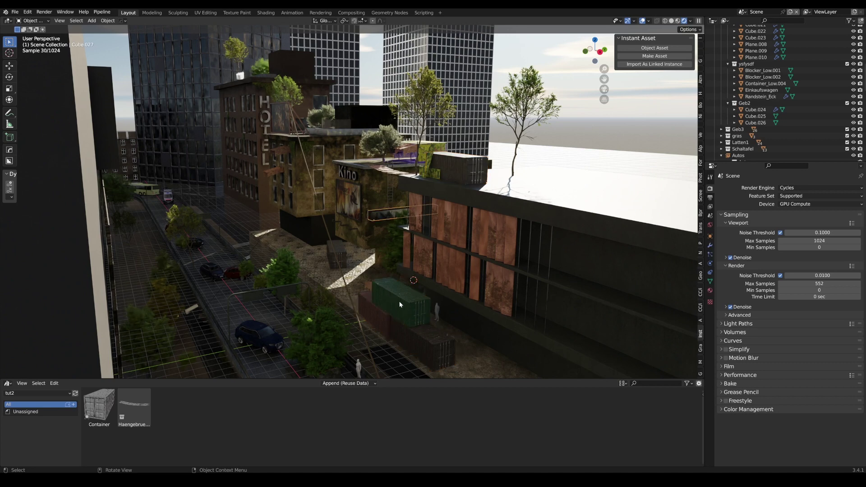
pyautogui.click(436, 350)
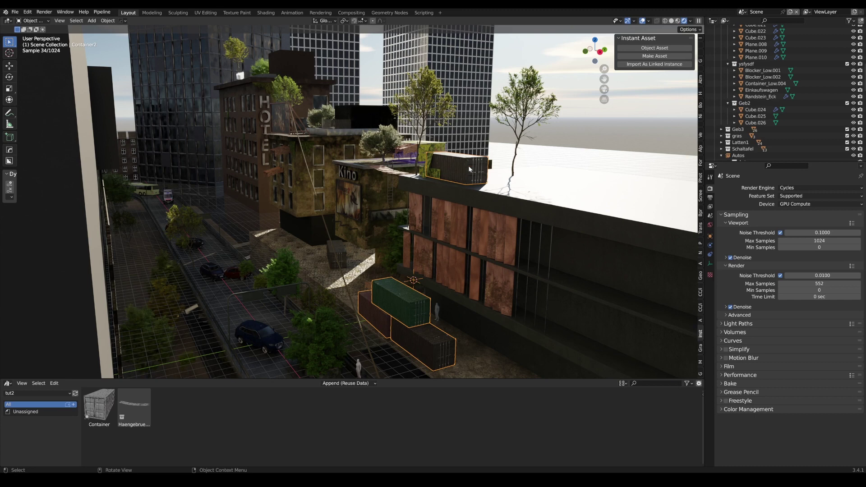
pyautogui.press('.')
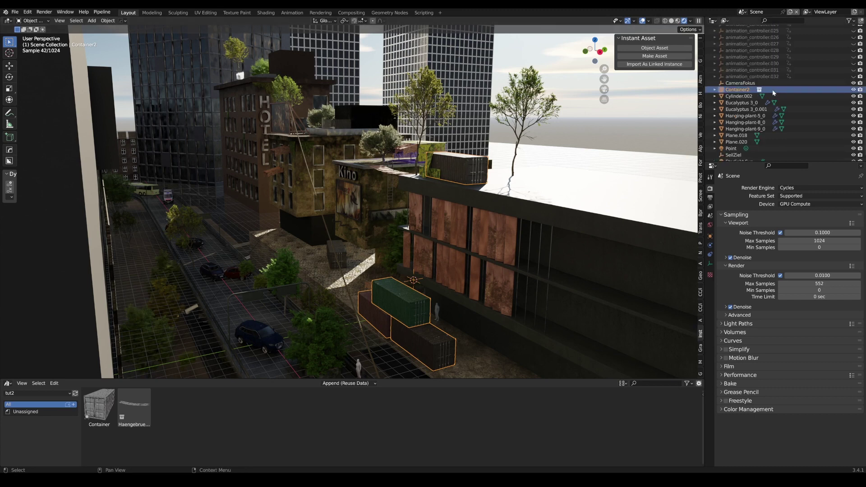
pyautogui.click(714, 90)
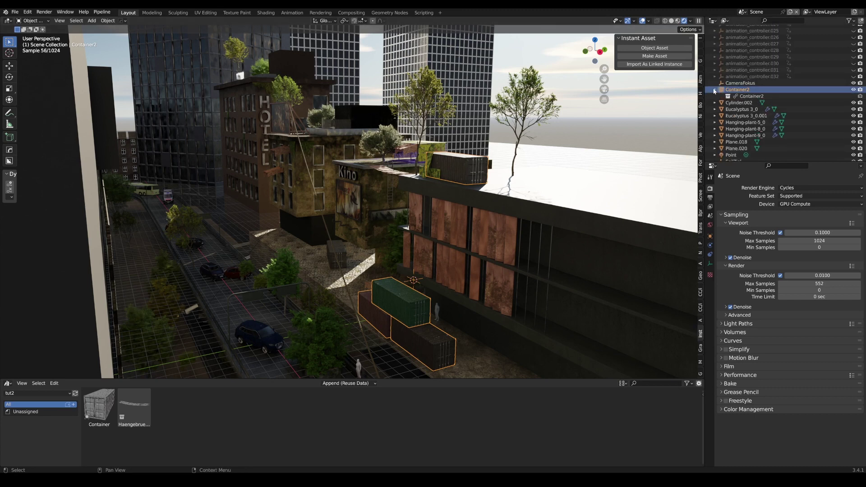
pyautogui.moveTo(750, 99); pyautogui.dragTo(131, 415)
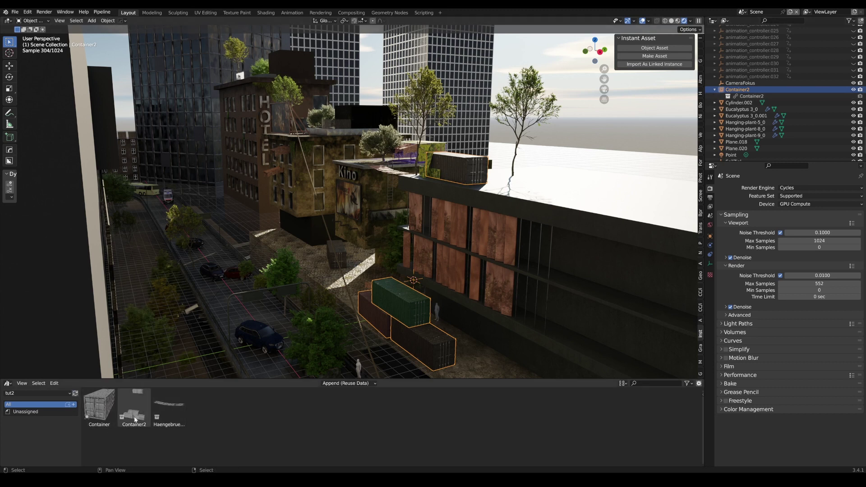
# Open the Container asset's source file from the tut2 library and inspect the container model from several sides
pyautogui.rightClick(97, 406)
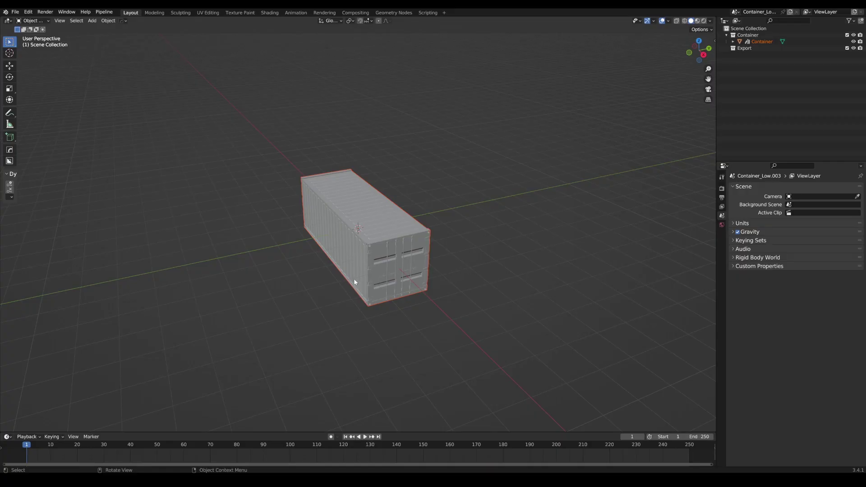
pyautogui.moveTo(354, 282); pyautogui.dragTo(462, 267, button='middle')
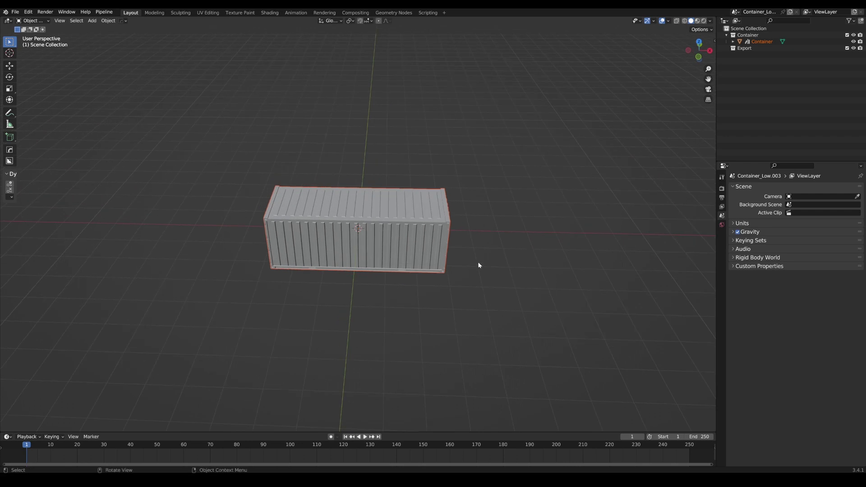
pyautogui.moveTo(517, 258); pyautogui.dragTo(467, 251, button='middle')
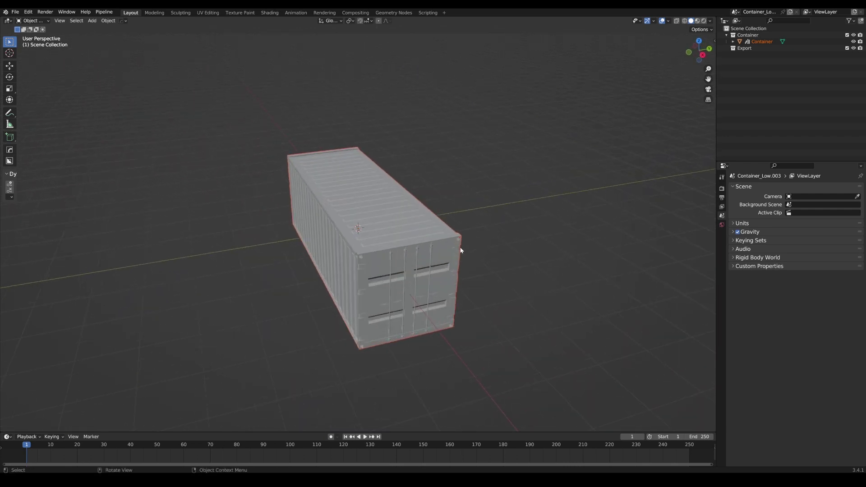
pyautogui.moveTo(461, 250); pyautogui.dragTo(464, 280, button='middle')
pyautogui.scroll(-3, 437, 270)
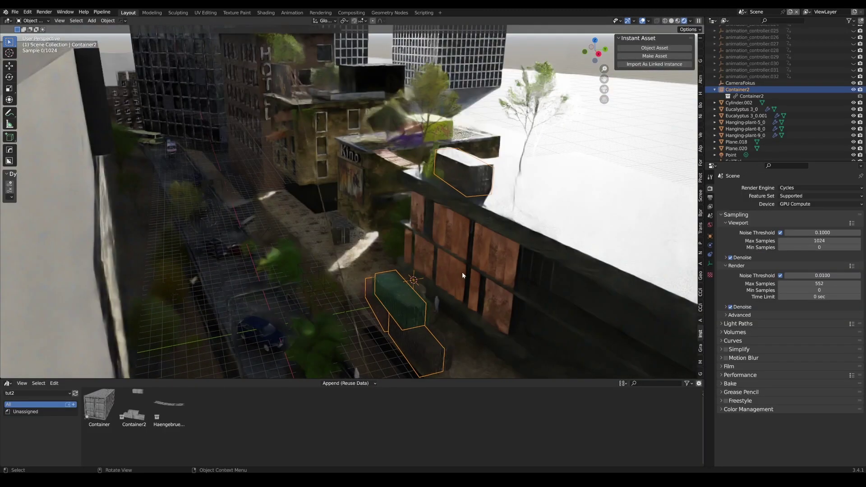
# Place the Container asset from the tut2 library on the front roof edge of the Kino building
pyautogui.moveTo(462, 272); pyautogui.dragTo(441, 294, button='middle')
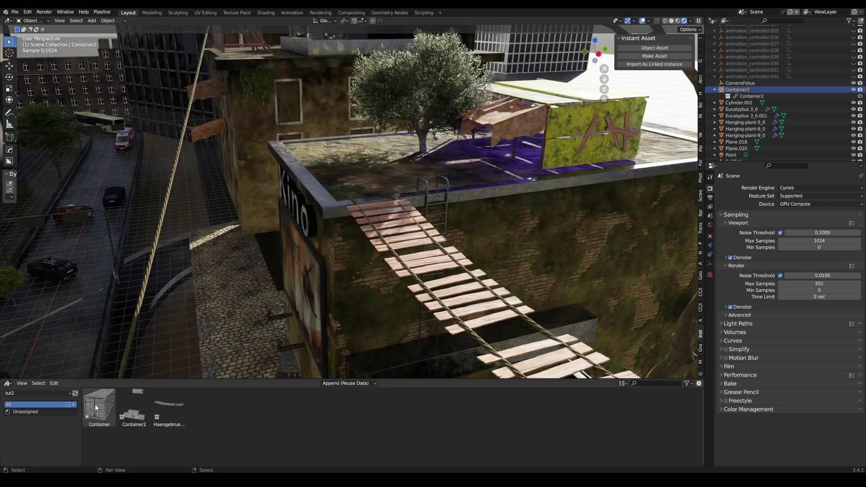
pyautogui.moveTo(95, 404); pyautogui.dragTo(342, 166)
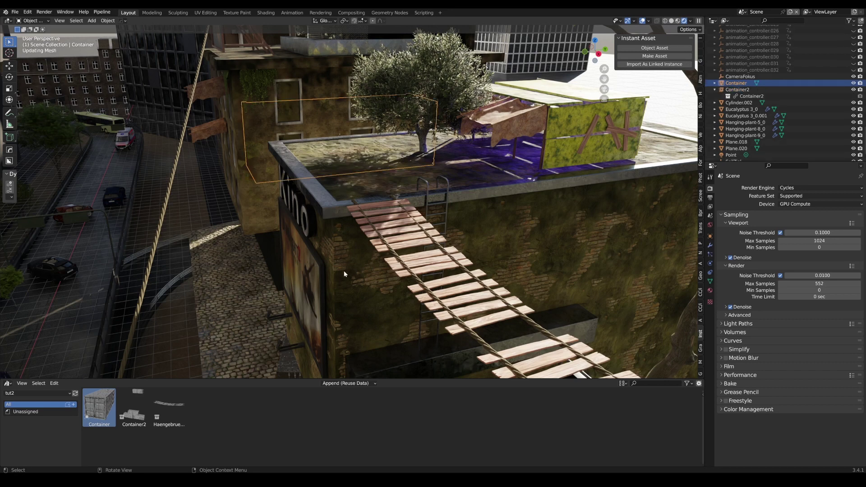
pyautogui.moveTo(316, 225); pyautogui.dragTo(418, 221, button='middle')
pyautogui.scroll(-4, 418, 221)
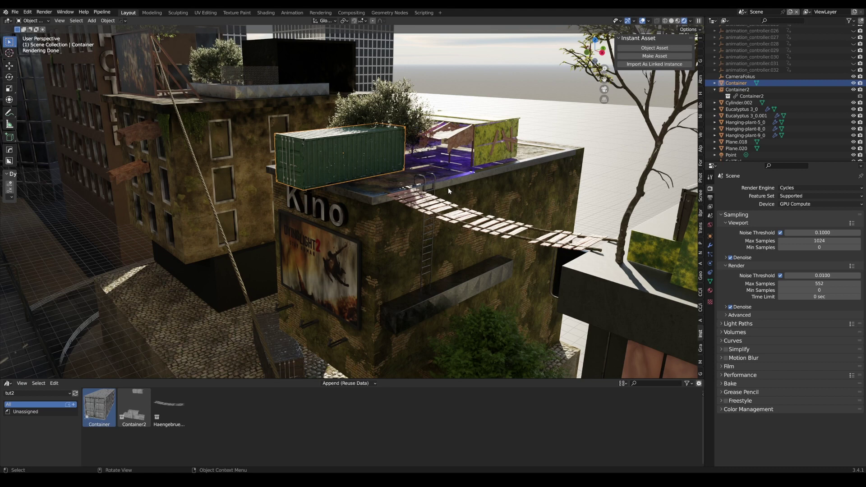
# Start installing an add-on from the preferences and browse to the Downloads folder for its file
pyautogui.click(29, 12)
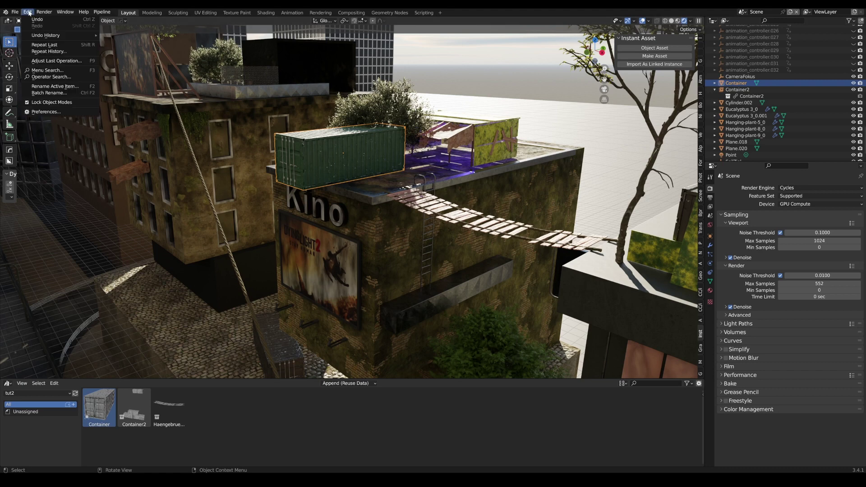
pyautogui.click(46, 112)
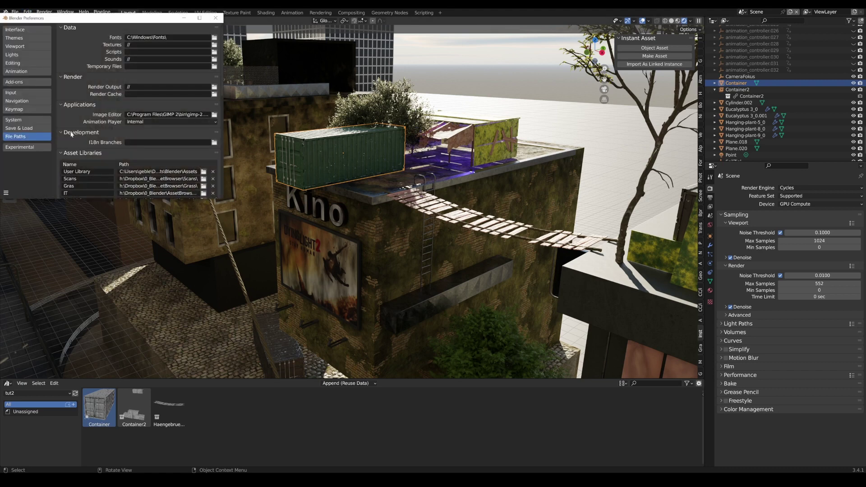
pyautogui.click(36, 83)
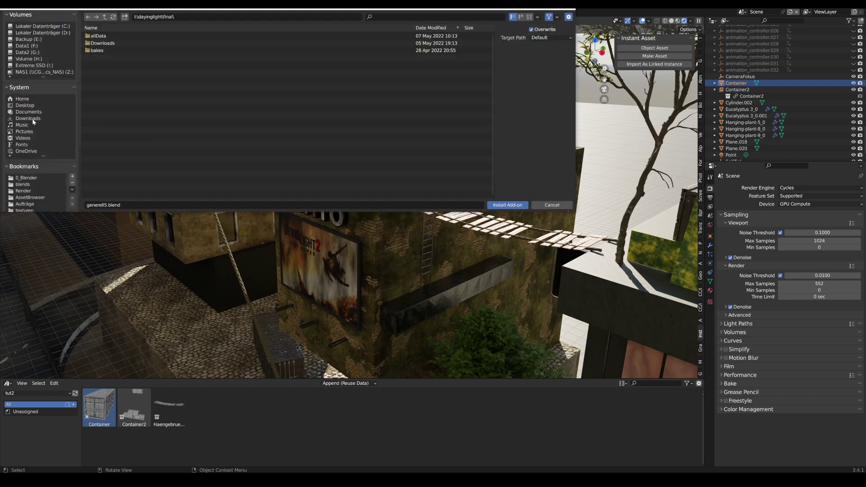
pyautogui.click(27, 118)
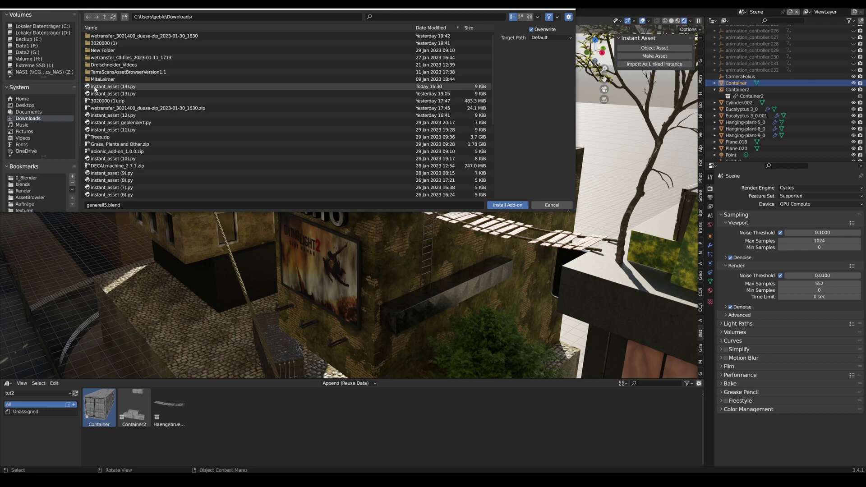